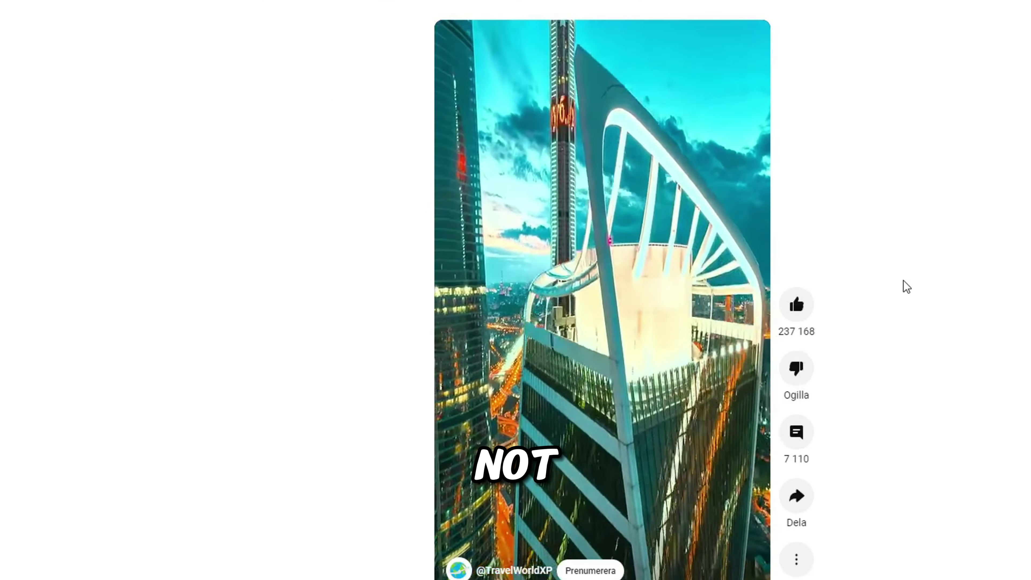
# - Pause the skyscraper Short and scroll through The AI Bible channel's AI Bible-scene Shorts
pyautogui.moveTo(728, 289)
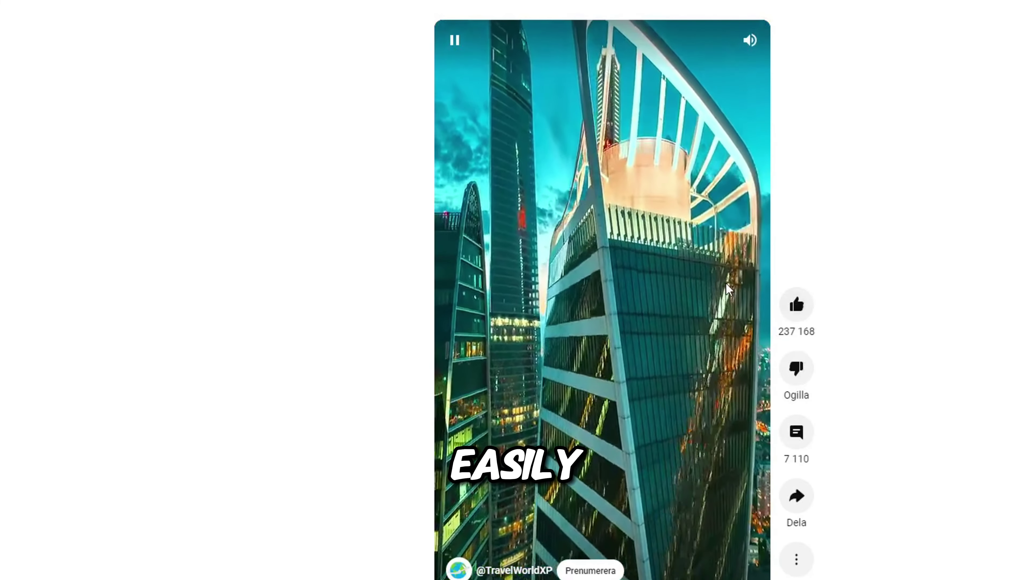
pyautogui.click(543, 133)
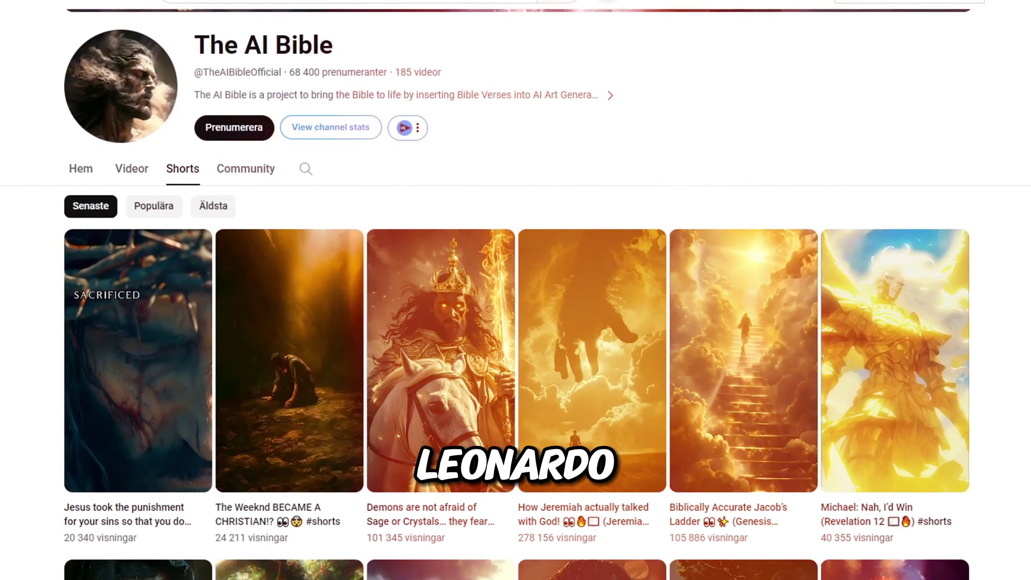
pyautogui.scroll(-3, 515, 285)
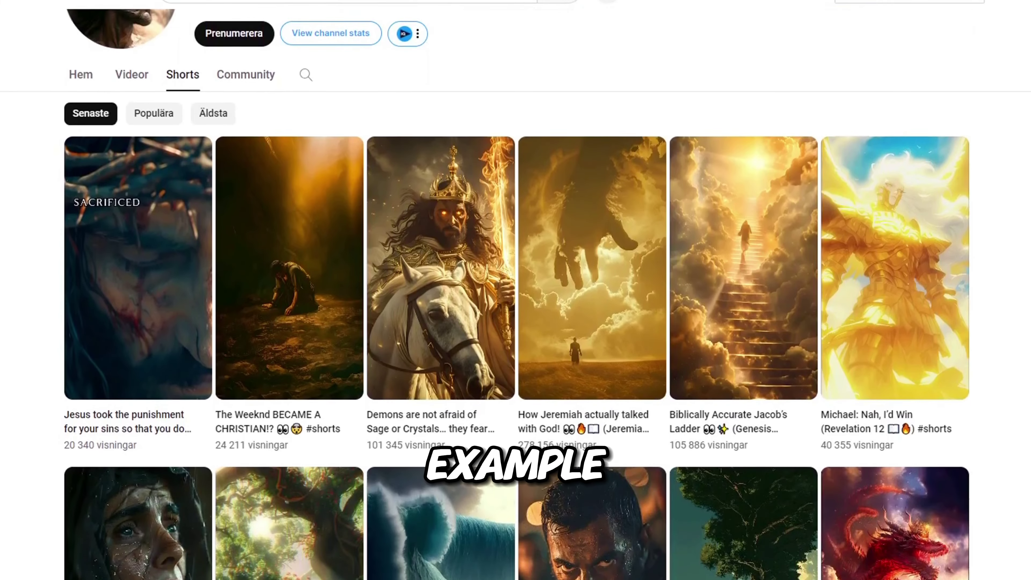
pyautogui.scroll(-3, 515, 284)
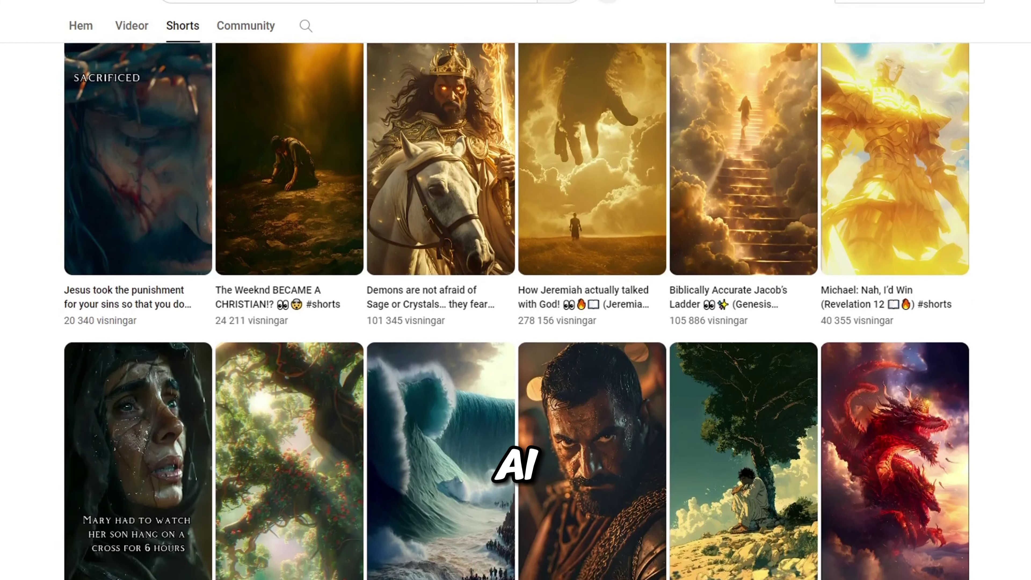
pyautogui.scroll(-3, 515, 285)
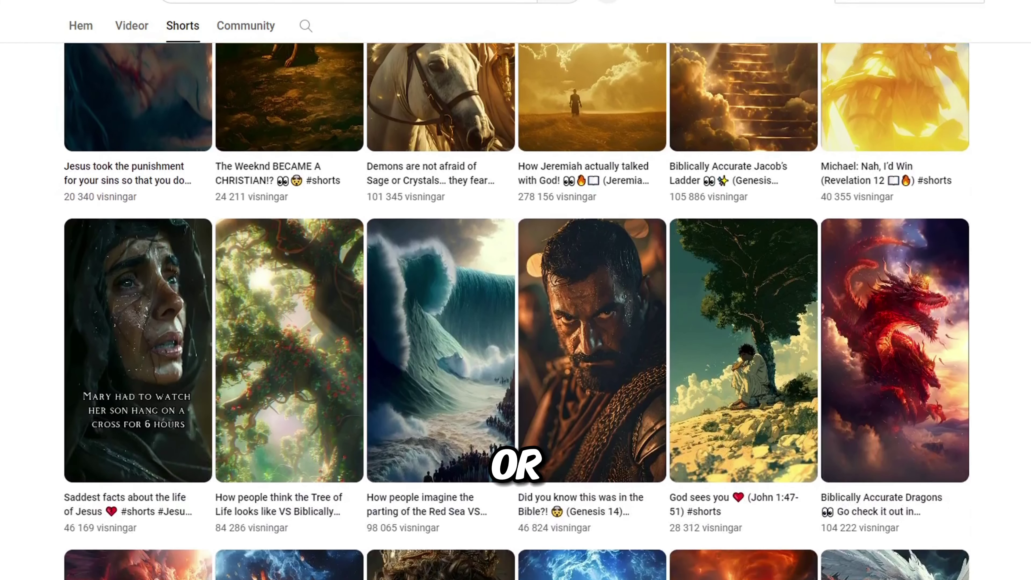
pyautogui.scroll(-3, 516, 284)
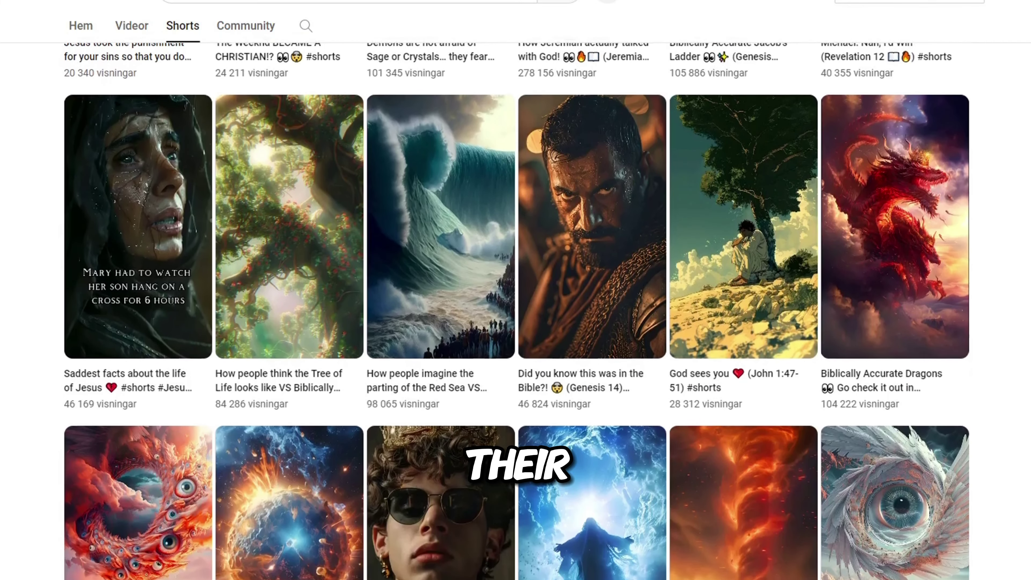
pyautogui.scroll(-3, 516, 284)
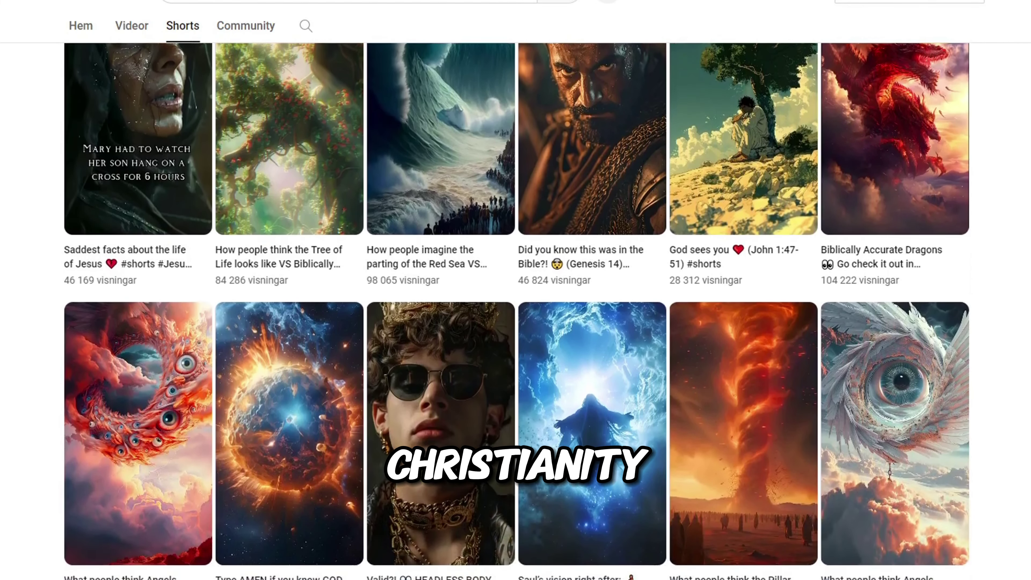
pyautogui.scroll(-3, 516, 285)
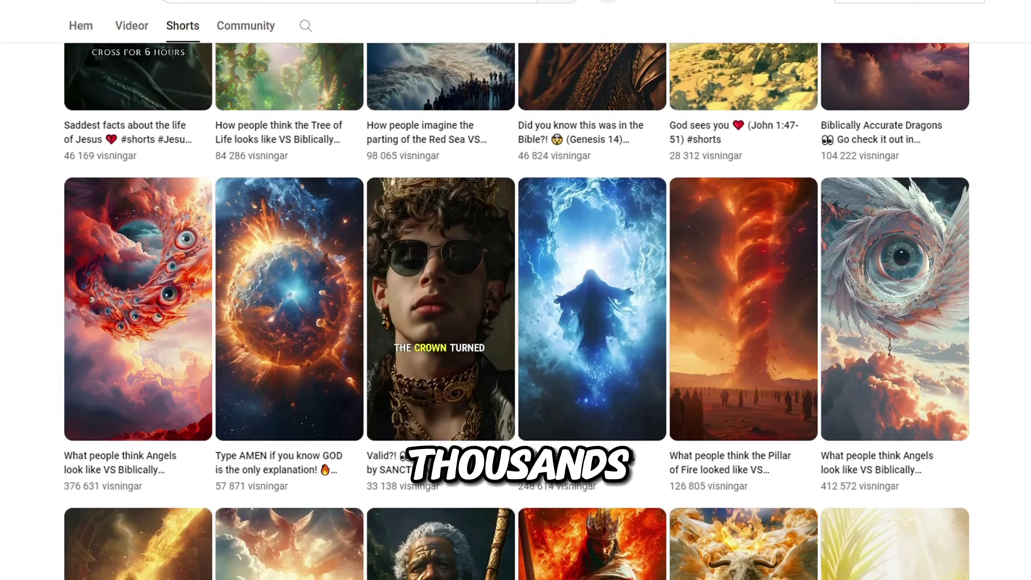
pyautogui.scroll(-3, 516, 284)
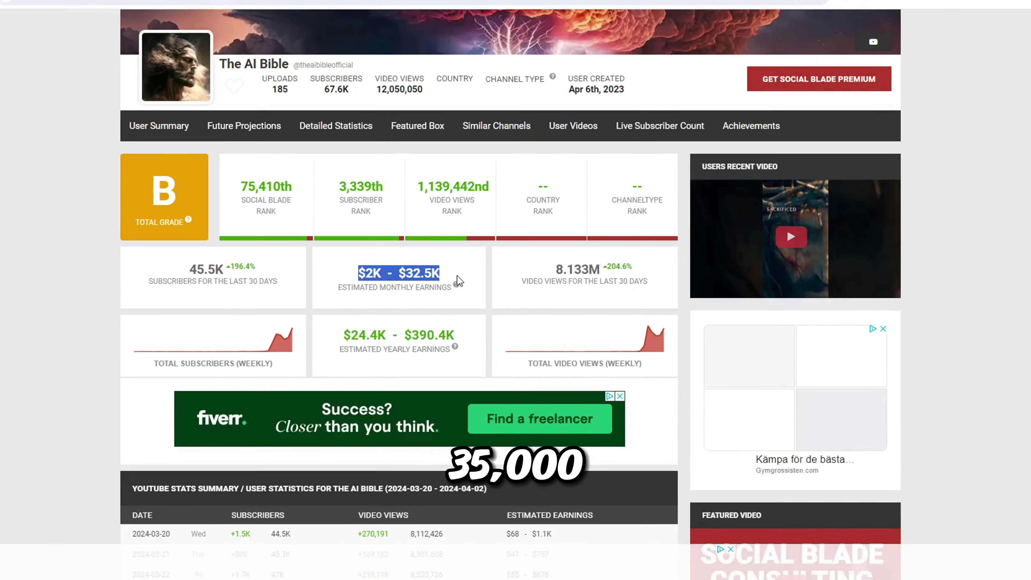
# - Deselect the $2K–$32.5K monthly earnings estimate on The AI Bible's Social Blade page
pyautogui.click(467, 281)
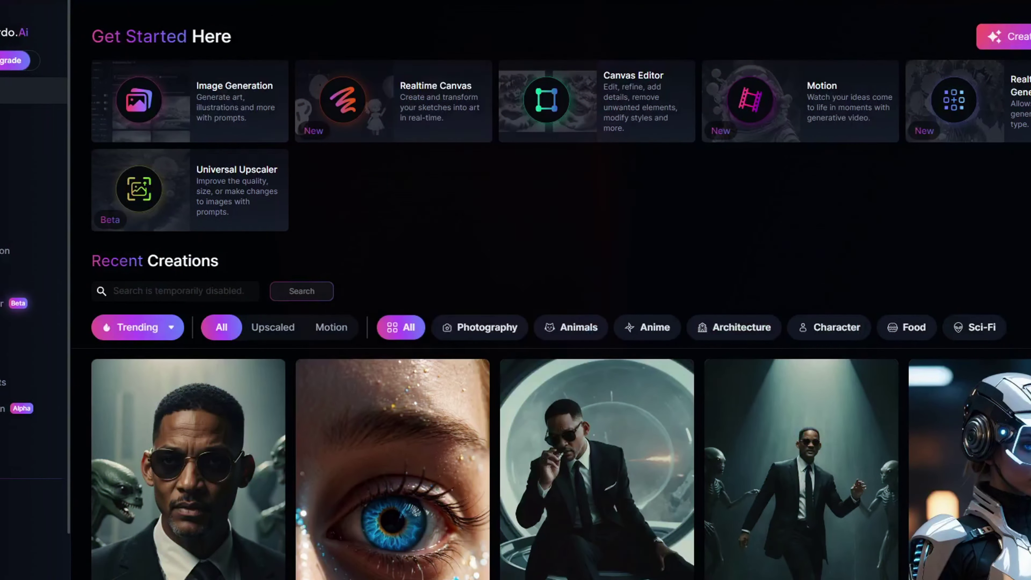
# - Filter the Recent Creations feed to the Photography category
pyautogui.scroll(-2, 559, 294)
pyautogui.scroll(-3, 559, 294)
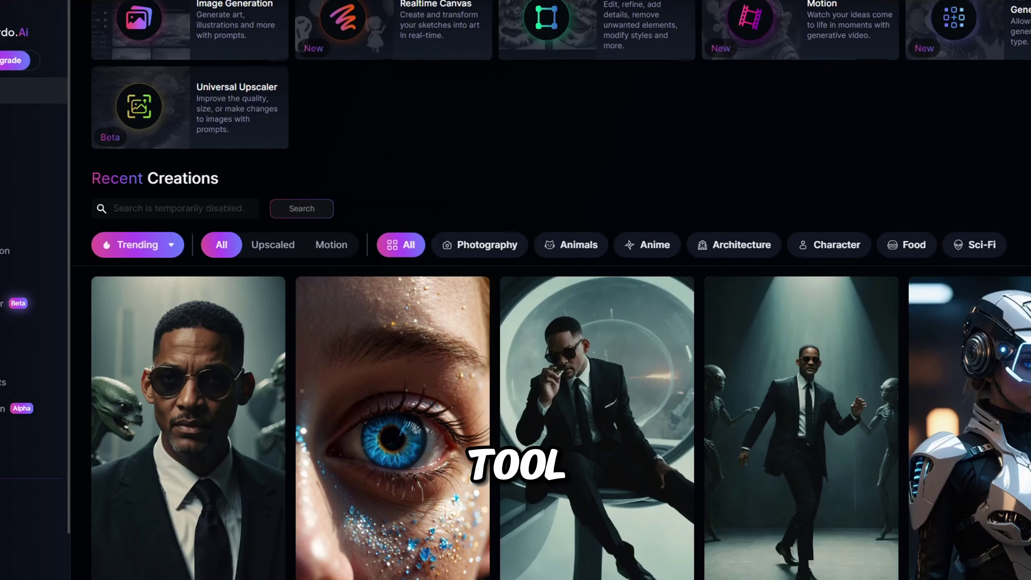
pyautogui.scroll(-3, 559, 294)
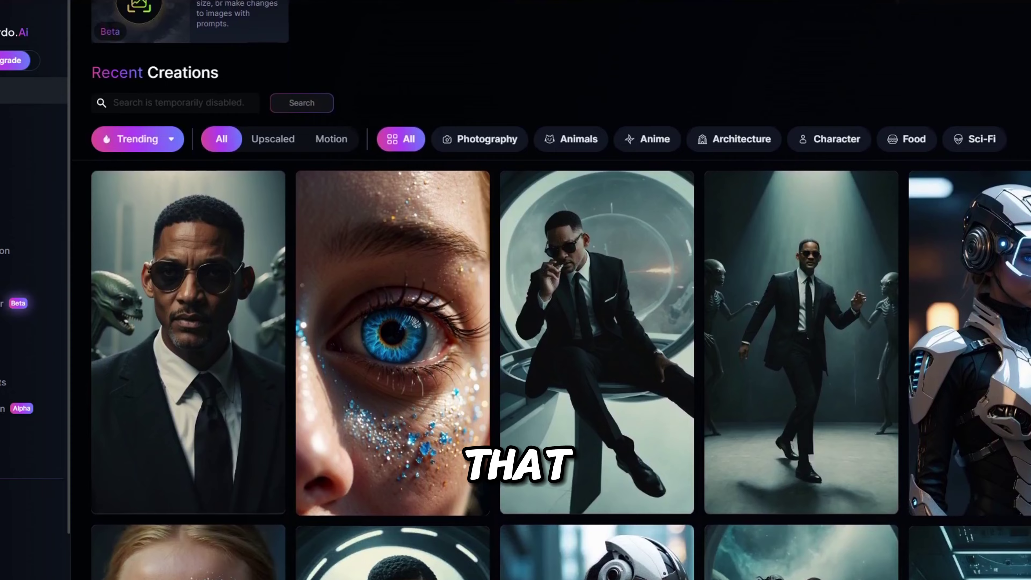
pyautogui.scroll(-1, 559, 294)
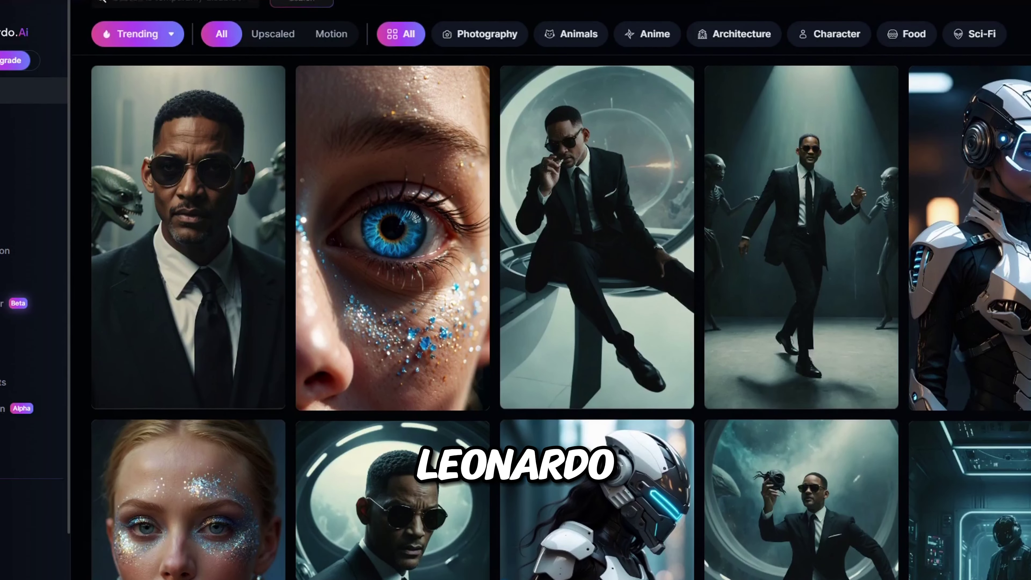
pyautogui.scroll(2, 559, 294)
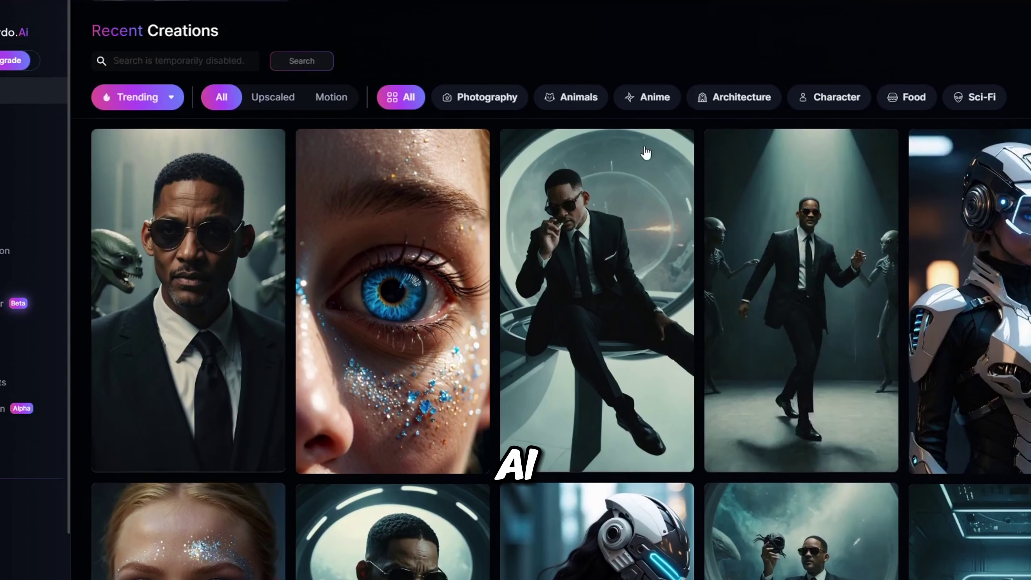
pyautogui.click(474, 106)
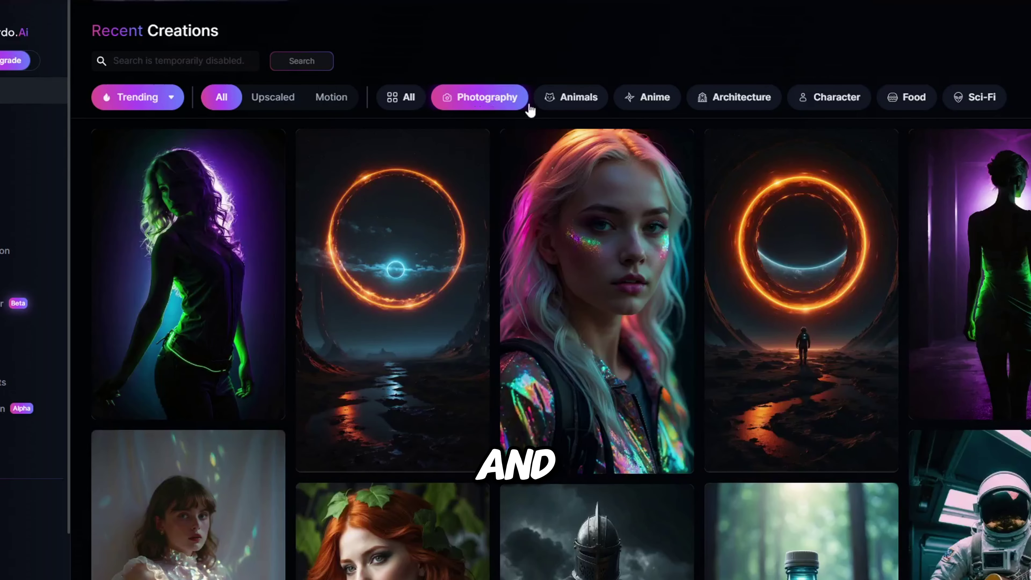
pyautogui.moveTo(836, 190)
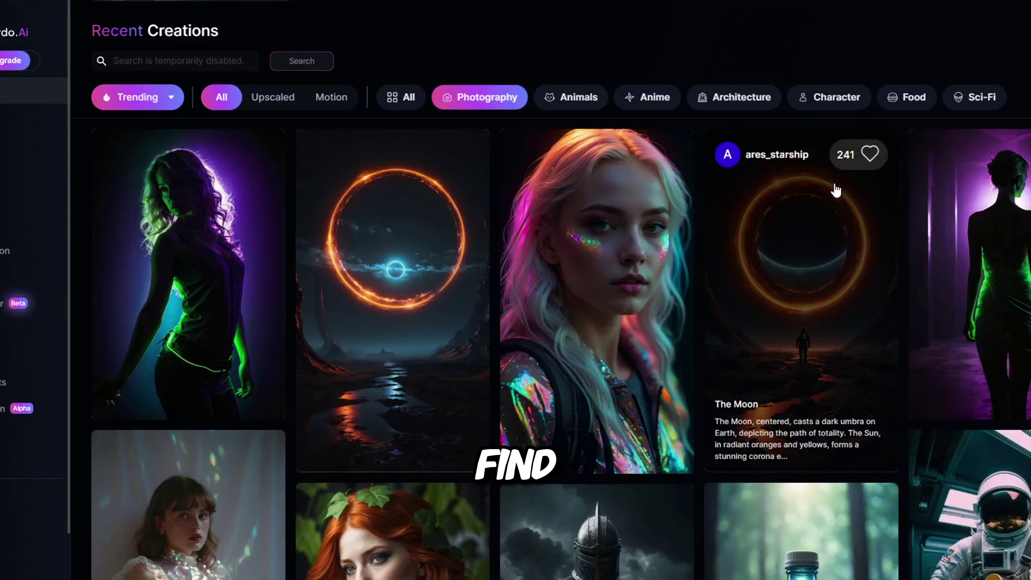
pyautogui.click(812, 227)
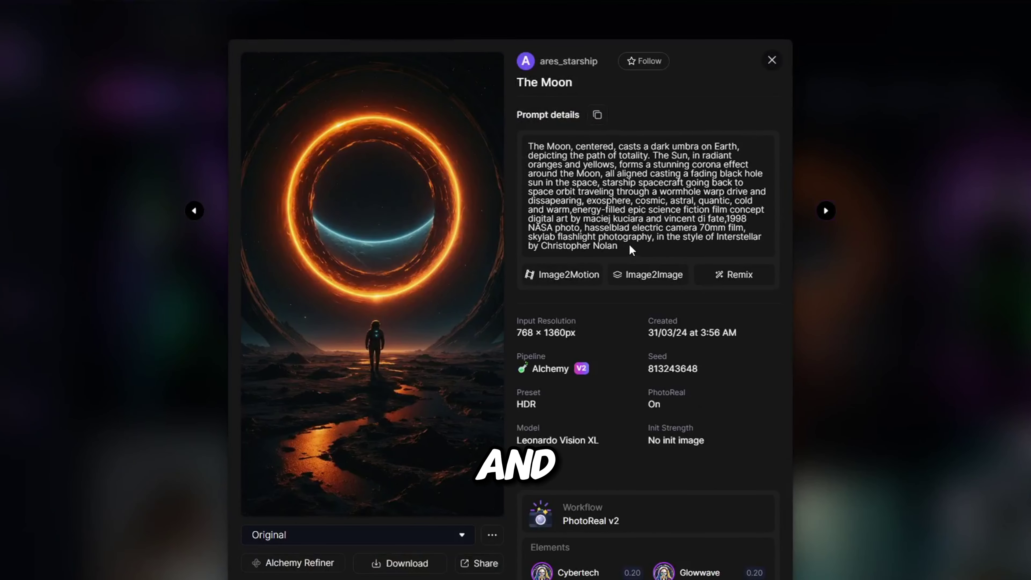
pyautogui.tripleClick(579, 214)
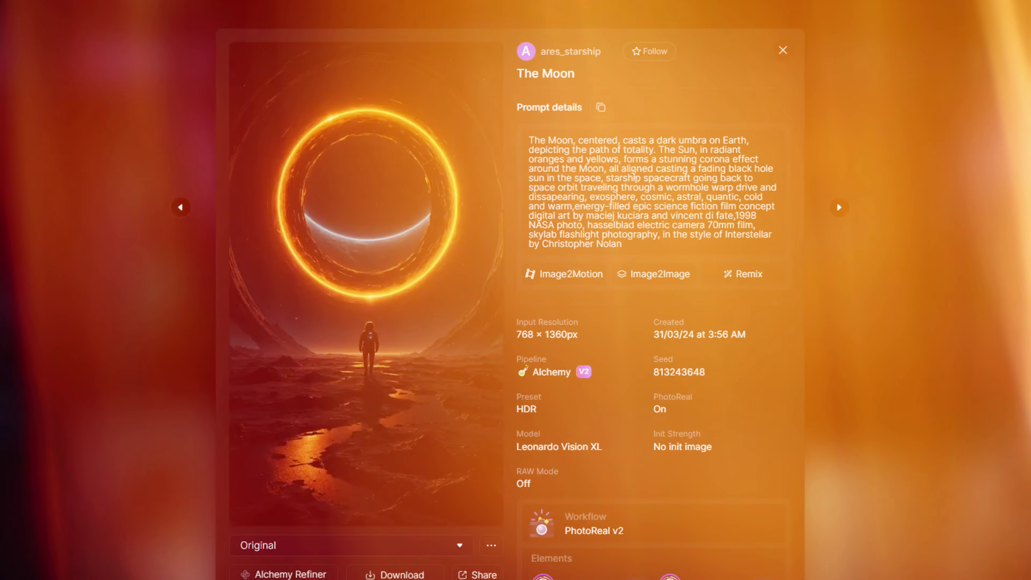
pyautogui.doubleClick(630, 181)
pyautogui.tripleClick(635, 176)
pyautogui.hotkey('ctrl', 'a')
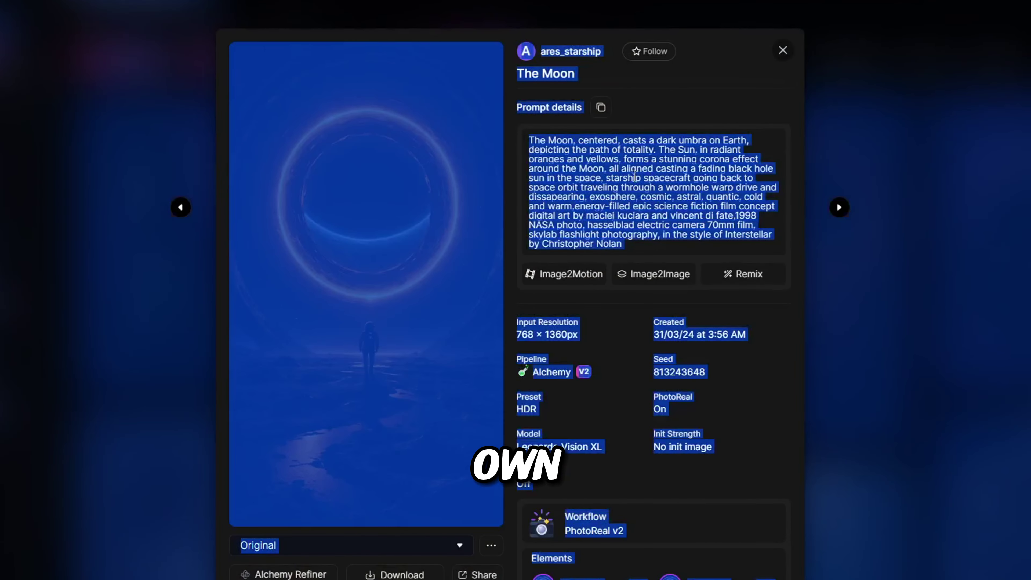
pyautogui.doubleClick(634, 178)
pyautogui.tripleClick(636, 178)
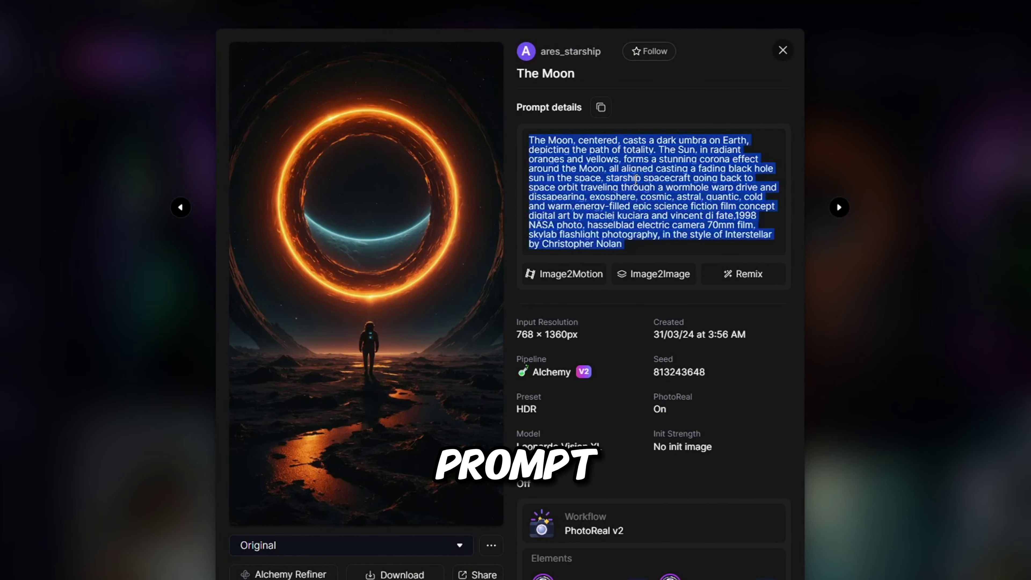
pyautogui.click(635, 179)
pyautogui.press('Escape')
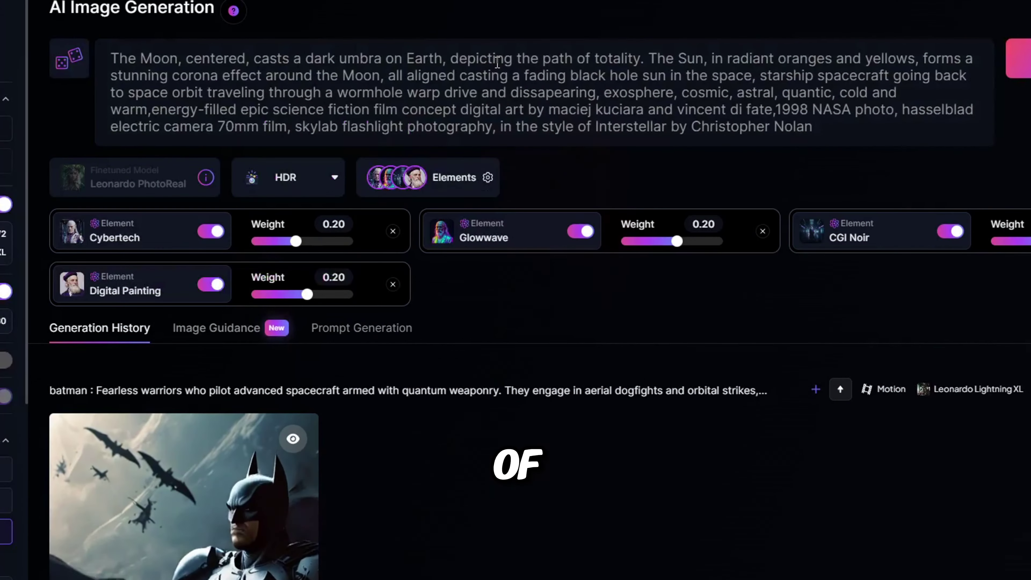
# - Append 'make it yellow and green too' to the end of The Moon prompt
pyautogui.click(829, 120)
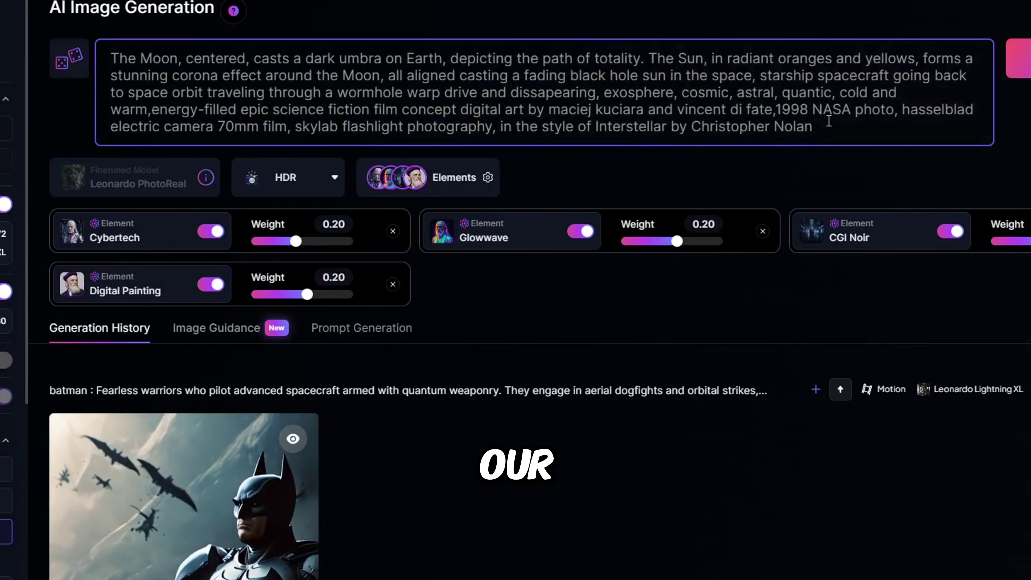
pyautogui.write('make it ')
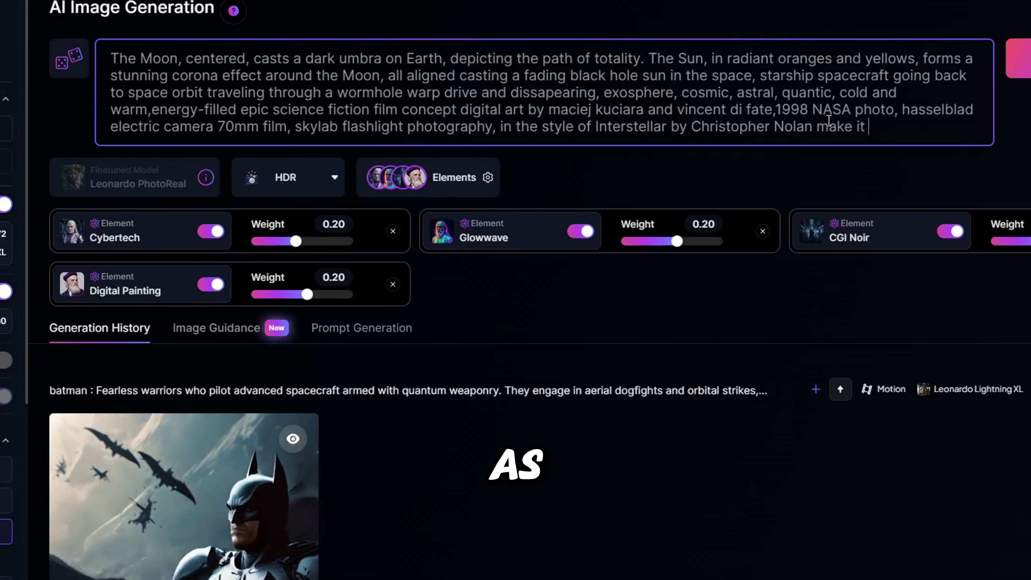
pyautogui.write('yell')
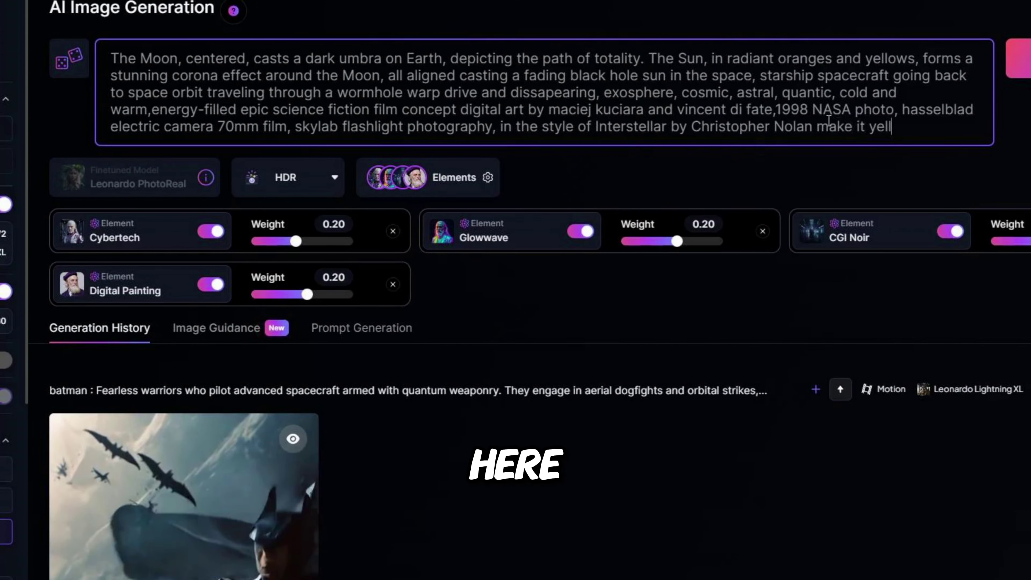
pyautogui.write('ow and')
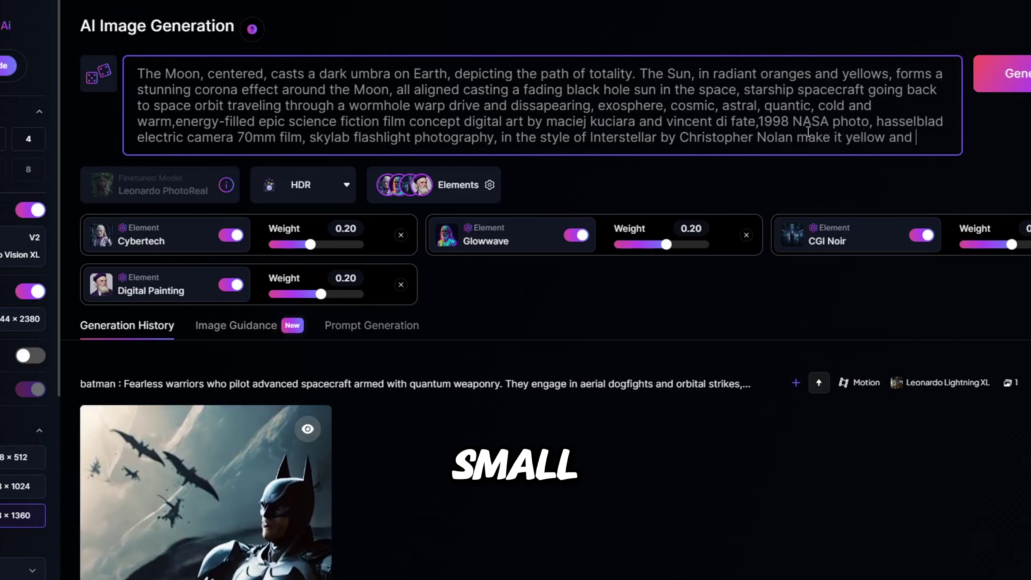
pyautogui.write(' green too in the image')
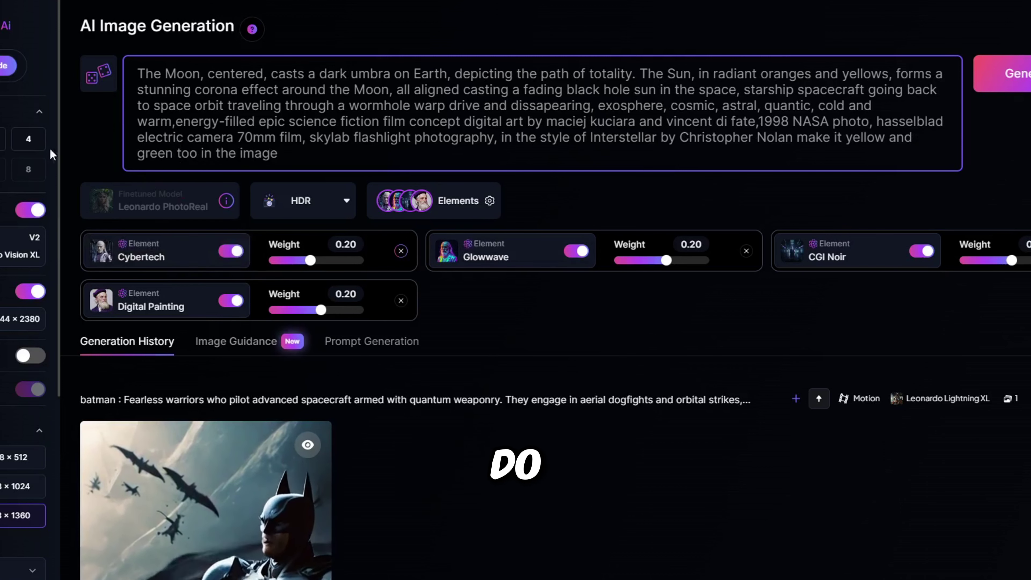
# - Generate four 768×1360 images from the extended Moon prompt and scroll to the results
pyautogui.click(29, 148)
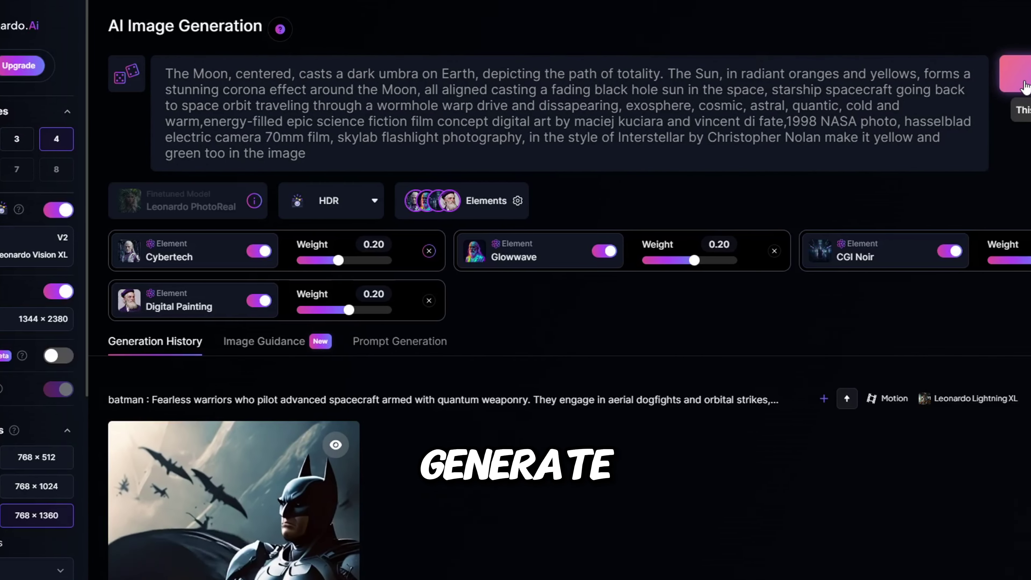
pyautogui.click(1025, 87)
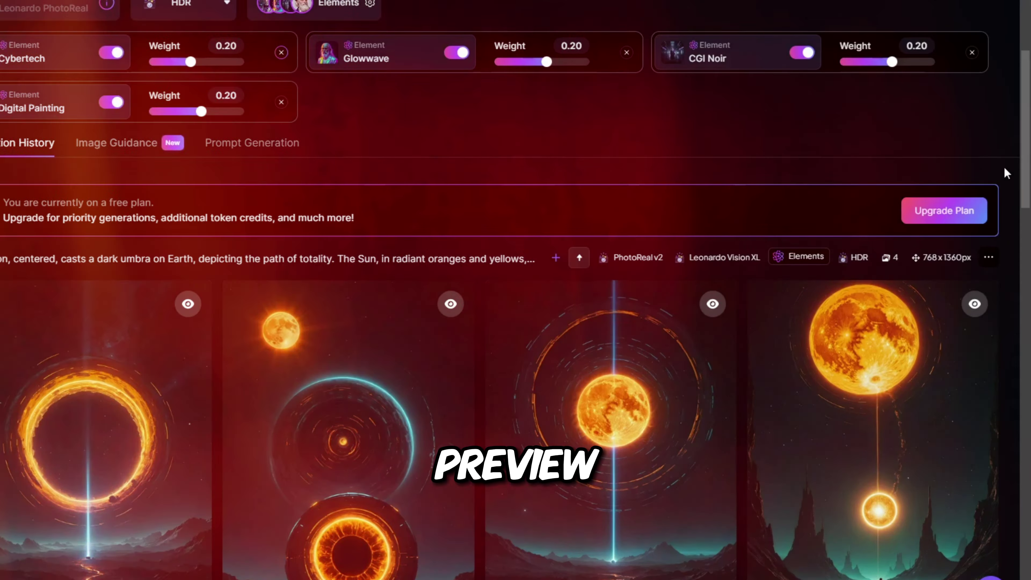
pyautogui.scroll(-3, 615, 530)
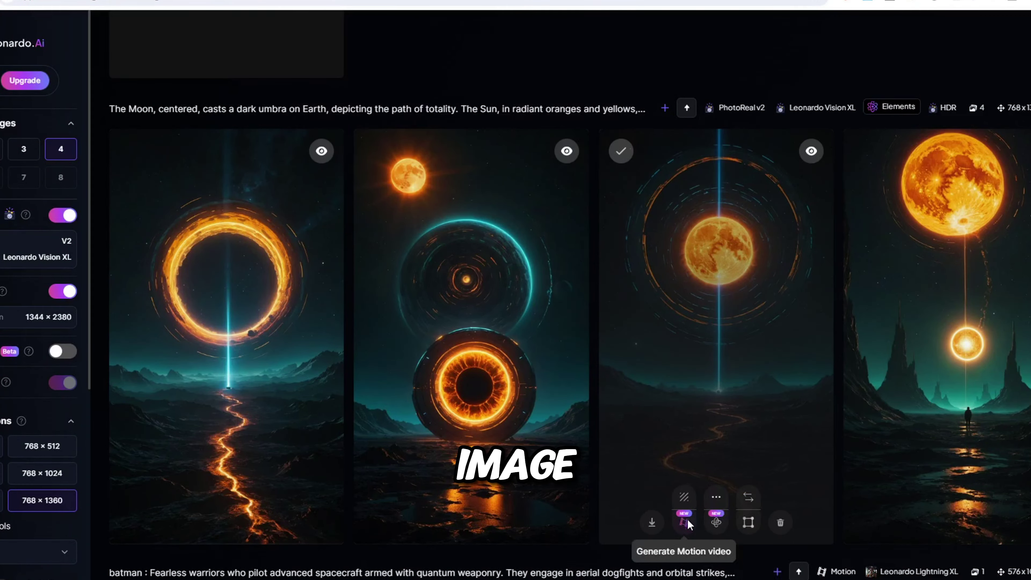
# - Animate the orange-ring Moon image into a 4-second motion video and open its preview
pyautogui.click(687, 522)
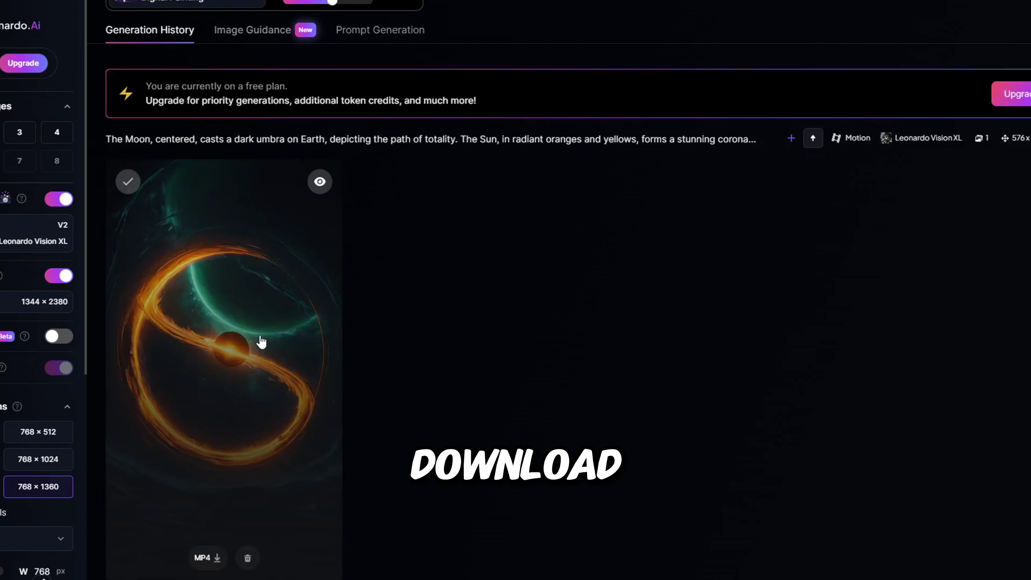
pyautogui.click(261, 342)
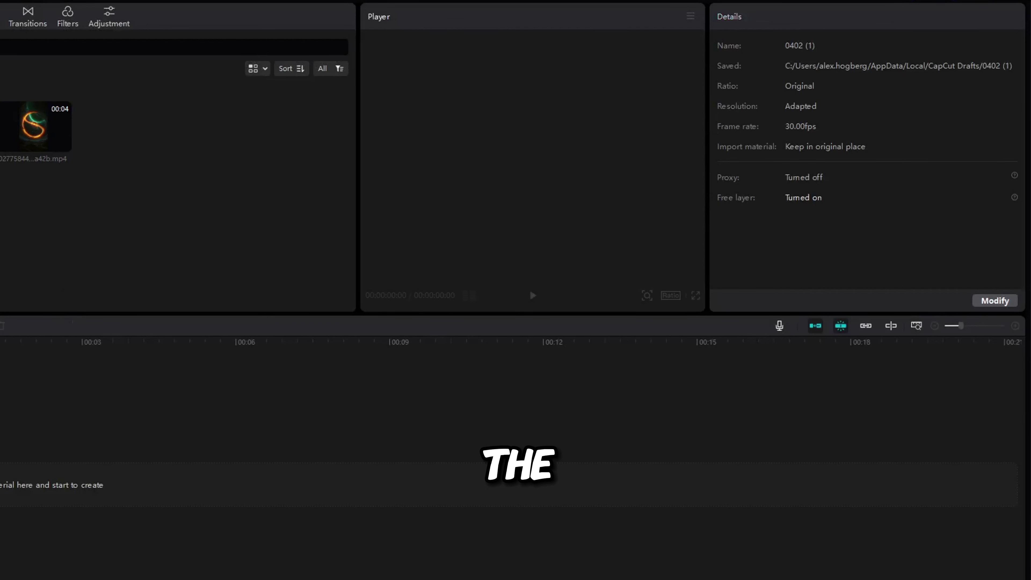
# - Place both Moon motion clips on the main track and paste copies at 00:08
pyautogui.moveTo(35, 126); pyautogui.dragTo(24, 484)
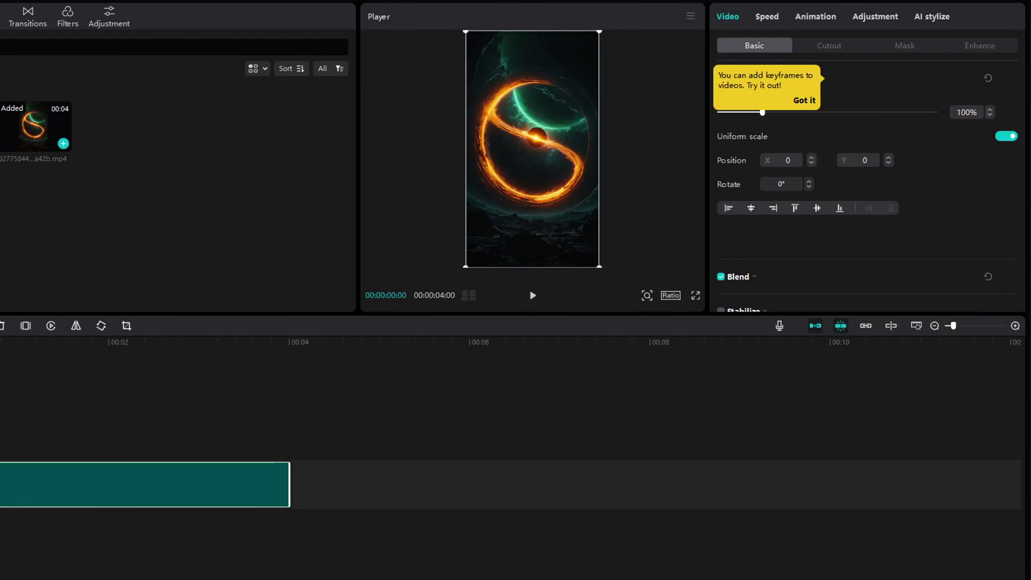
pyautogui.moveTo(35, 126); pyautogui.dragTo(288, 478)
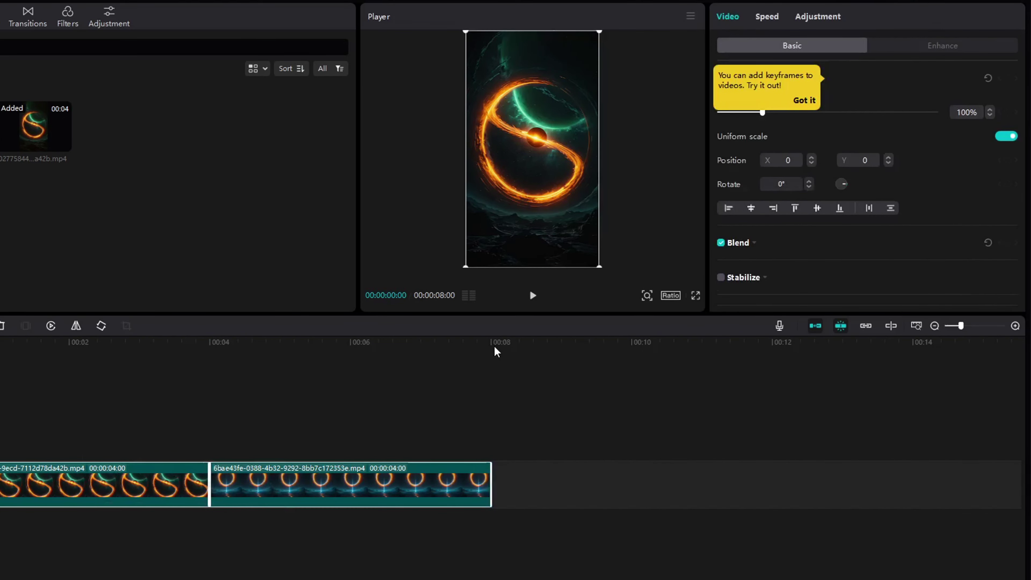
pyautogui.click(495, 353)
pyautogui.hotkey('ctrl', 'v')
# - Select the clips together and preview the sequence up to about 00:10
pyautogui.moveTo(524, 367); pyautogui.dragTo(33, 487)
pyautogui.click(61, 366)
pyautogui.moveTo(41, 348); pyautogui.dragTo(511, 373)
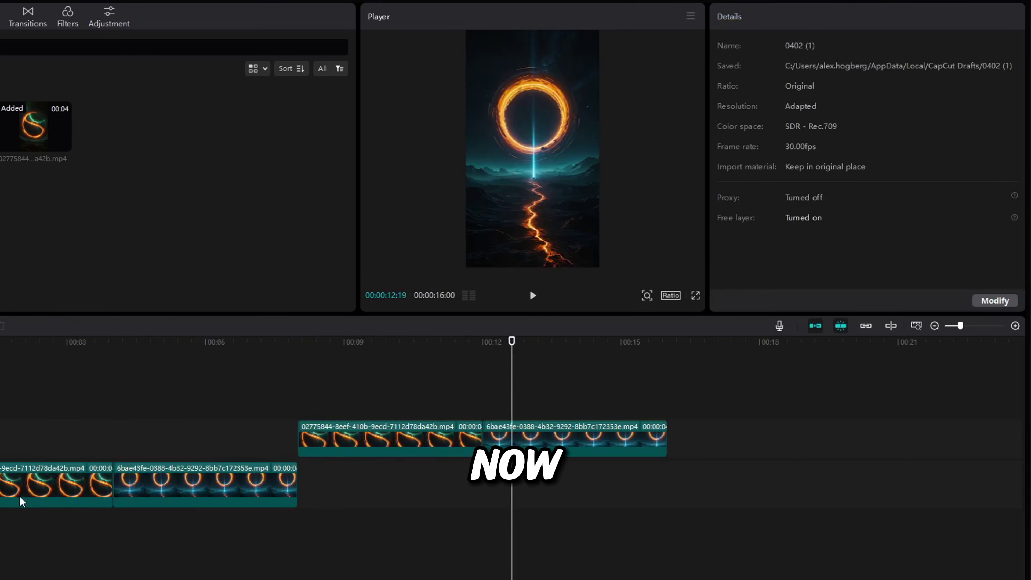
# - Apply the Distort Right combo animation to the first Moon clip
pyautogui.click(20, 497)
pyautogui.click(32, 347)
pyautogui.click(820, 27)
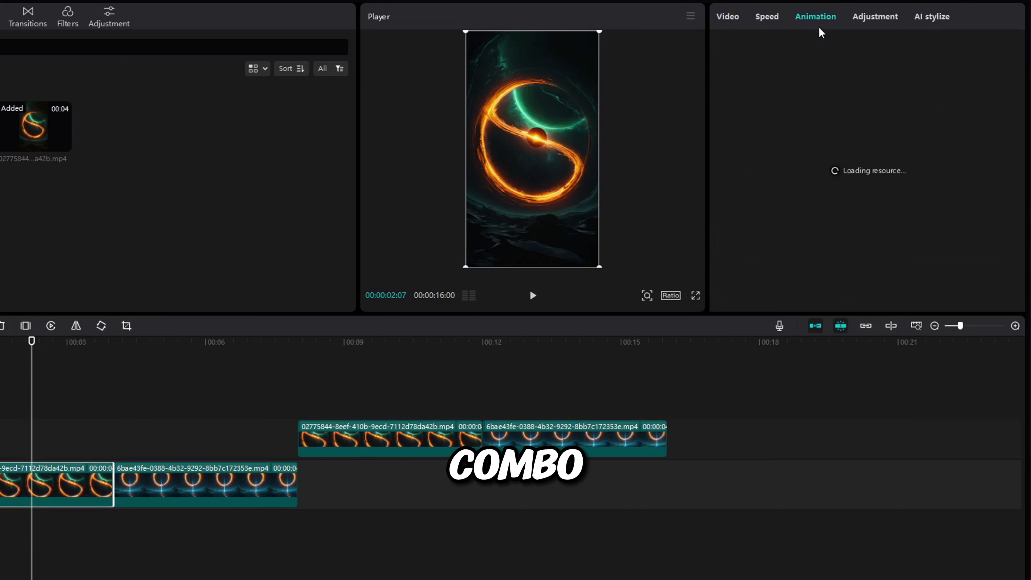
pyautogui.click(970, 52)
pyautogui.click(932, 142)
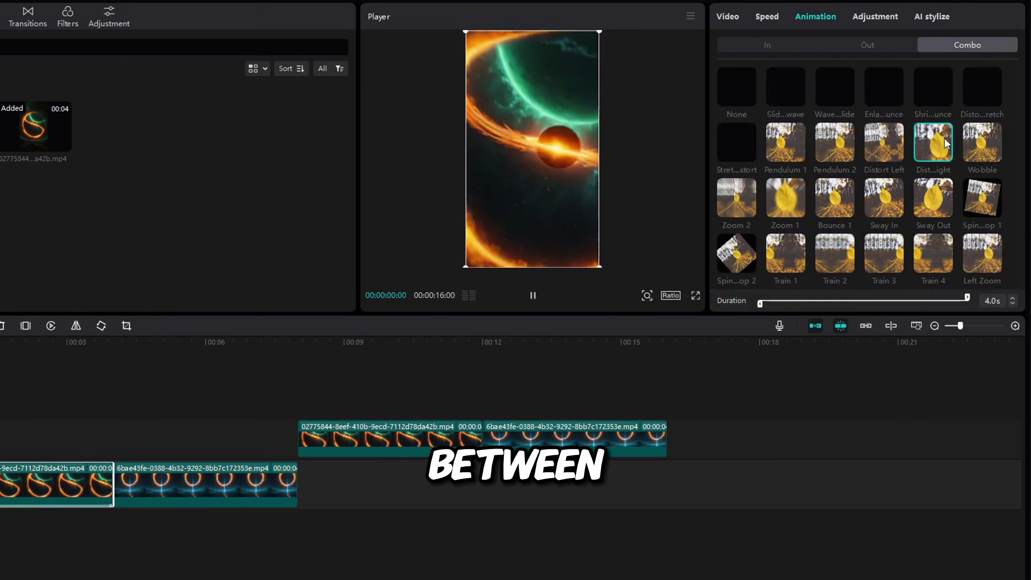
# - Give the remaining three clips Bounce 1, Train 1 and Train 3 combo animations, then rewind
pyautogui.click(250, 471)
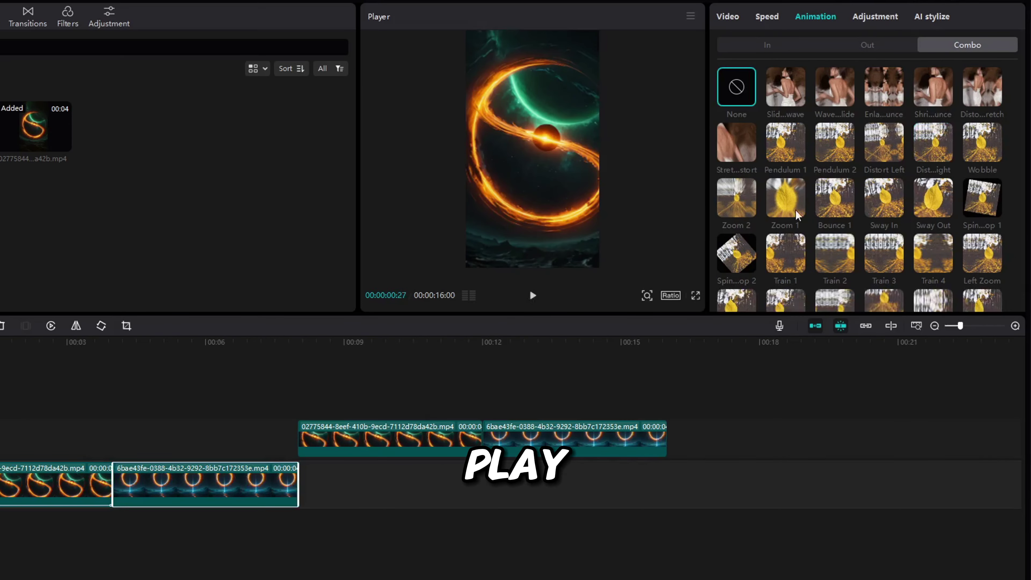
pyautogui.click(835, 198)
pyautogui.click(454, 433)
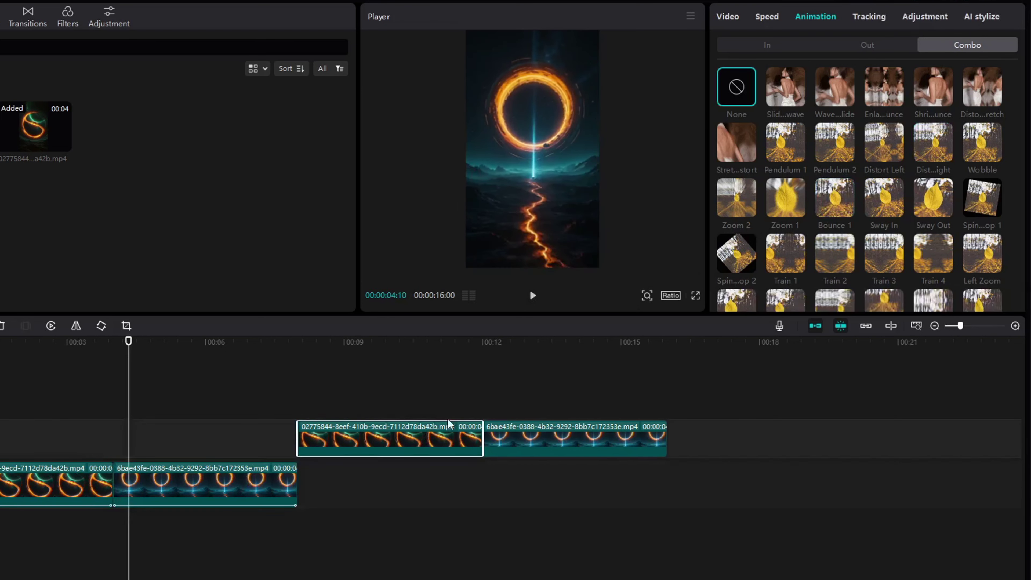
pyautogui.click(785, 253)
pyautogui.click(570, 432)
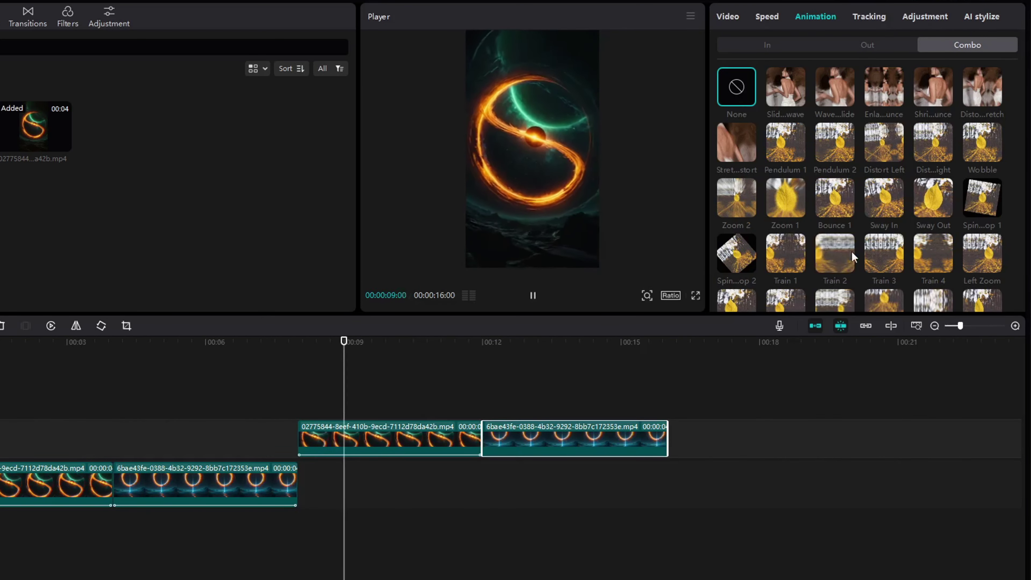
pyautogui.click(885, 253)
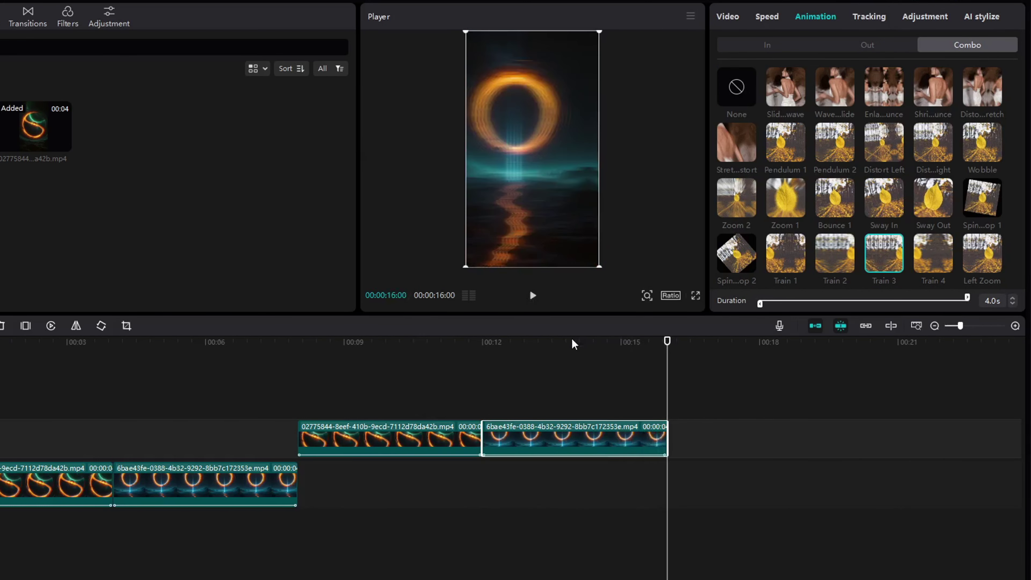
pyautogui.moveTo(573, 344); pyautogui.dragTo(0, 344)
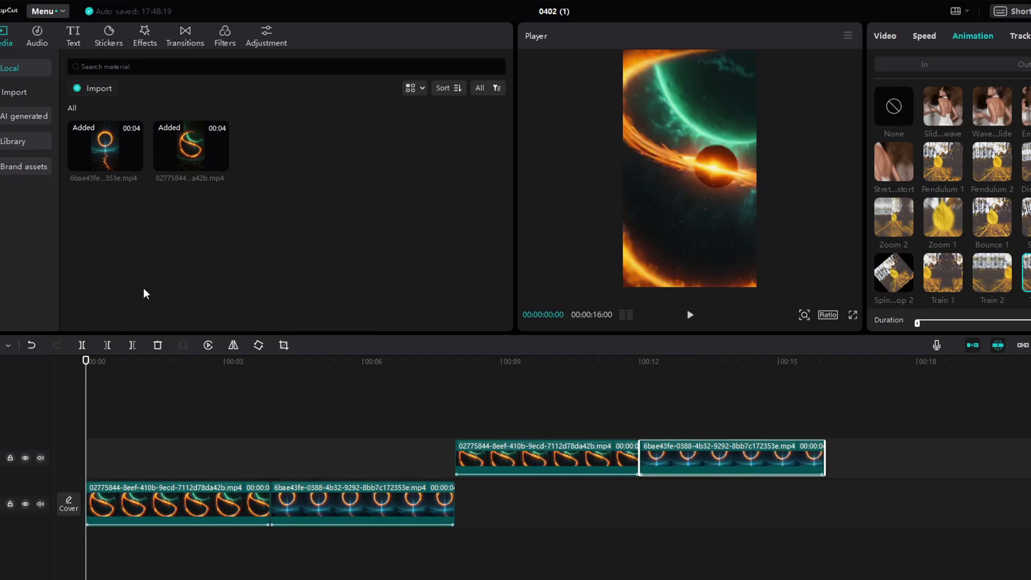
# - Add the Fashionable lo-fi chill out R & B track from the music library
pyautogui.click(885, 45)
pyautogui.click(959, 121)
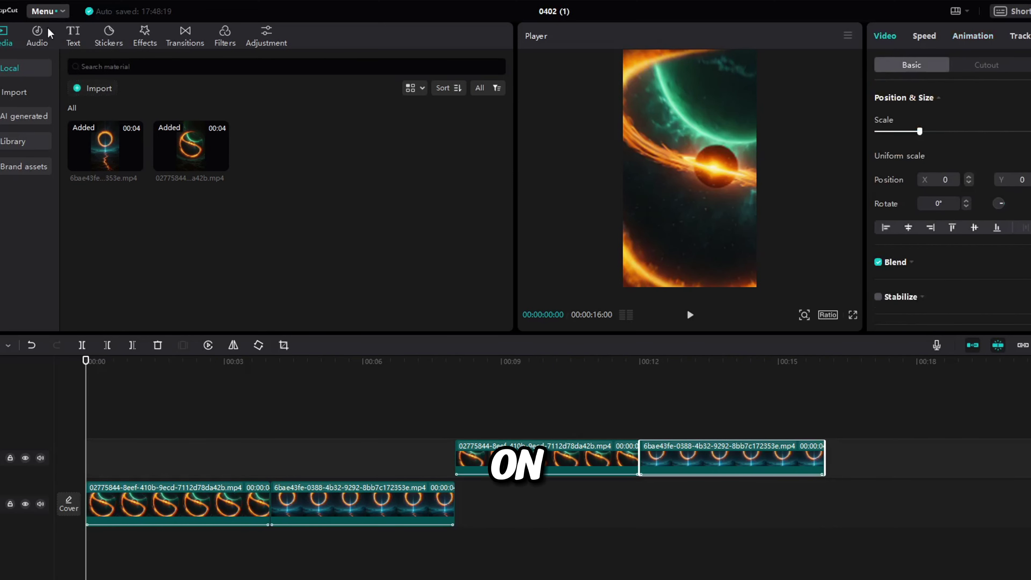
pyautogui.click(40, 34)
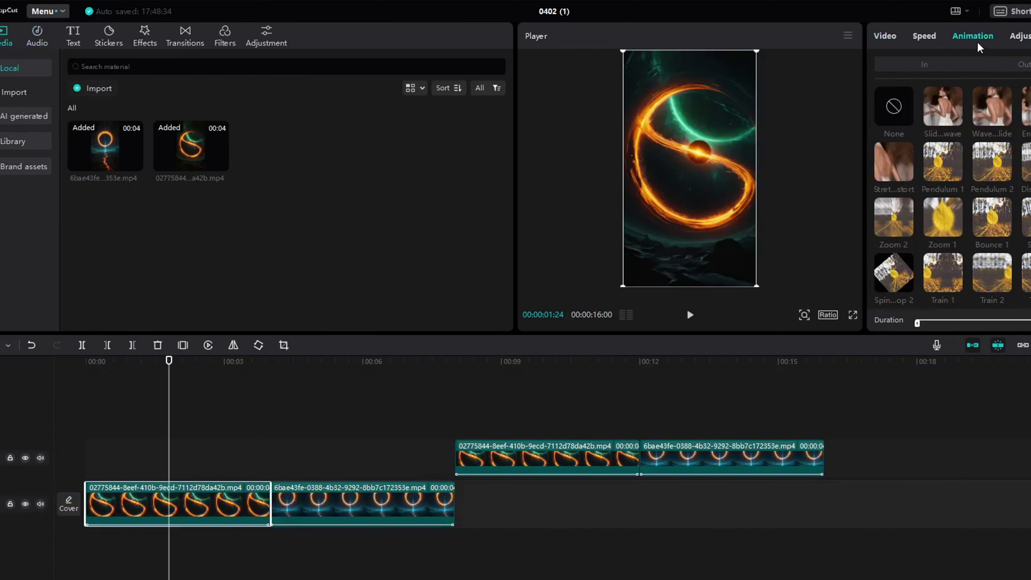
pyautogui.click(37, 37)
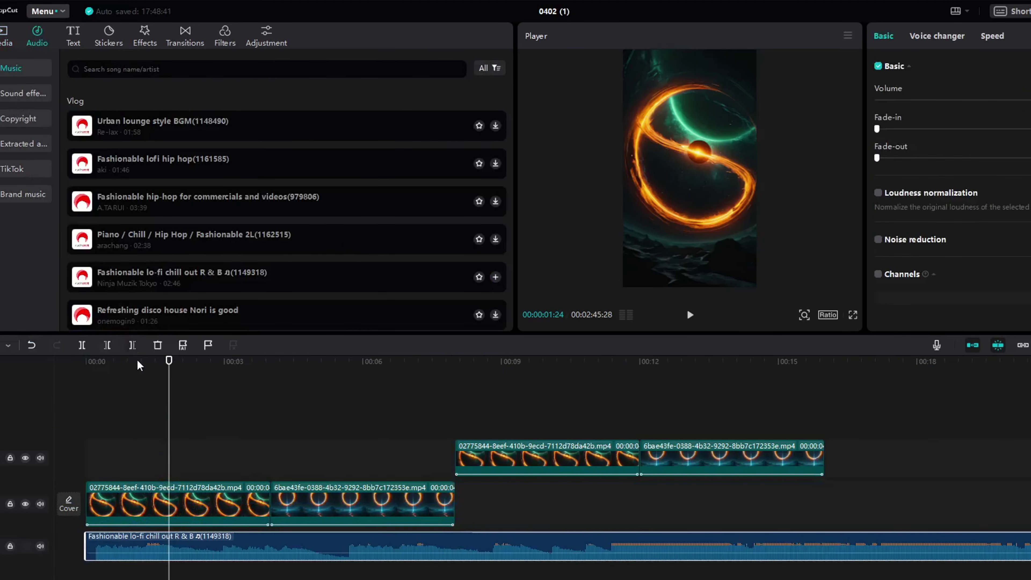
# - Trim the music to end at 16 seconds and lower its volume to about -18.3 dB
pyautogui.click(824, 361)
pyautogui.click(817, 544)
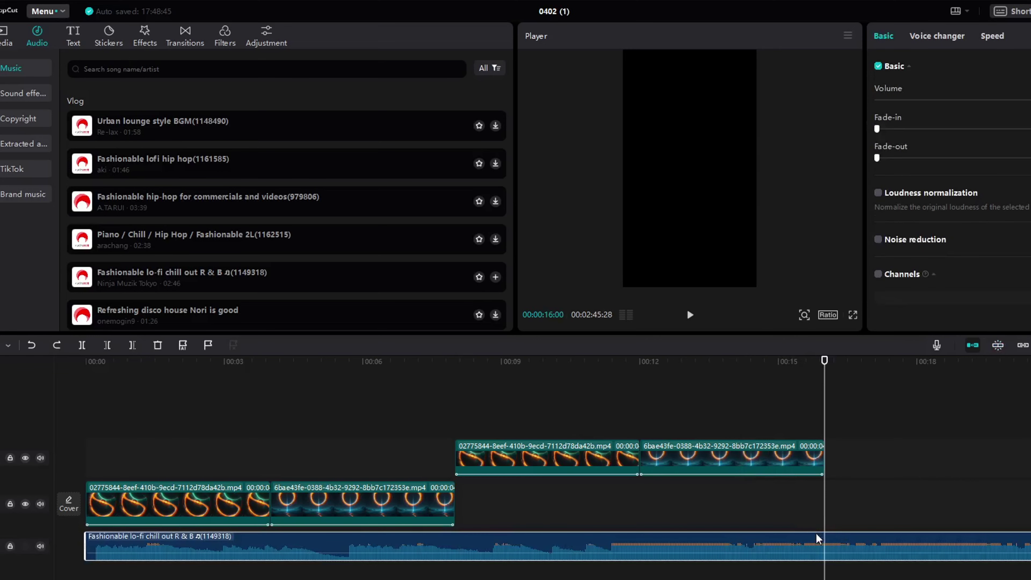
pyautogui.press('w')
pyautogui.moveTo(690, 538); pyautogui.dragTo(680, 557)
pyautogui.click(333, 373)
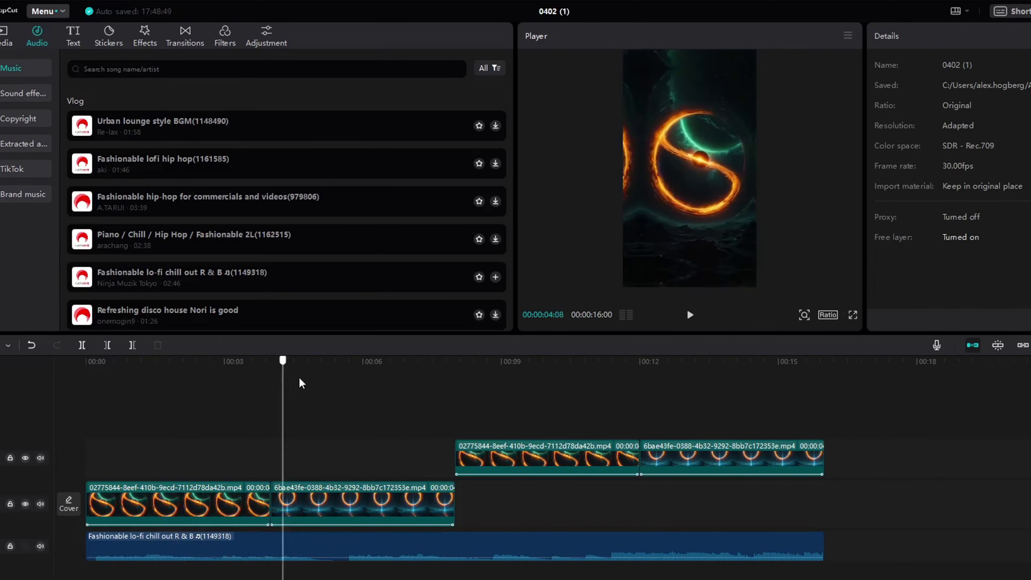
# - Add the Slit Lighting effect at the start of the video and preview it
pyautogui.click(85, 360)
pyautogui.click(145, 36)
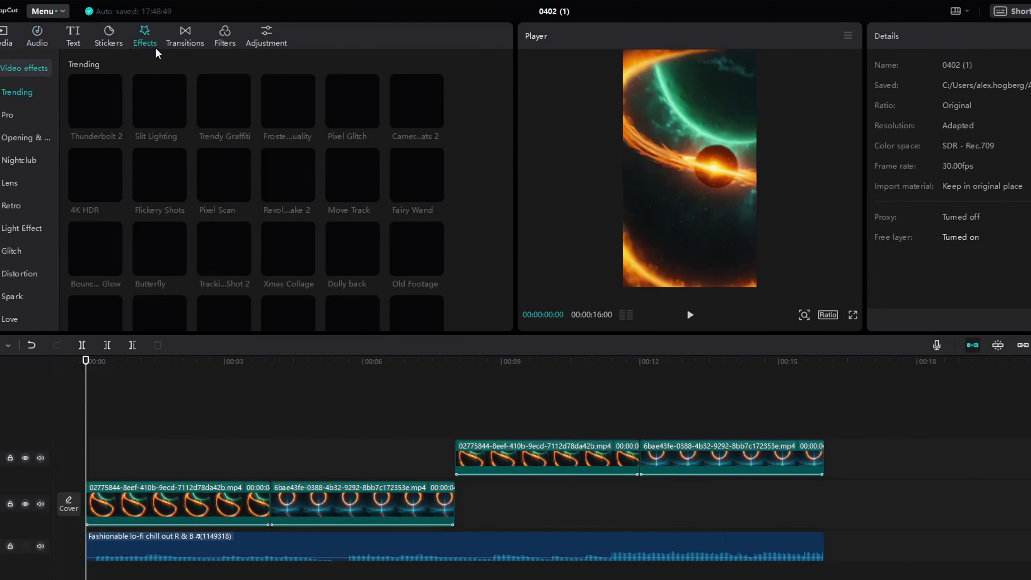
pyautogui.moveTo(177, 108); pyautogui.dragTo(83, 396)
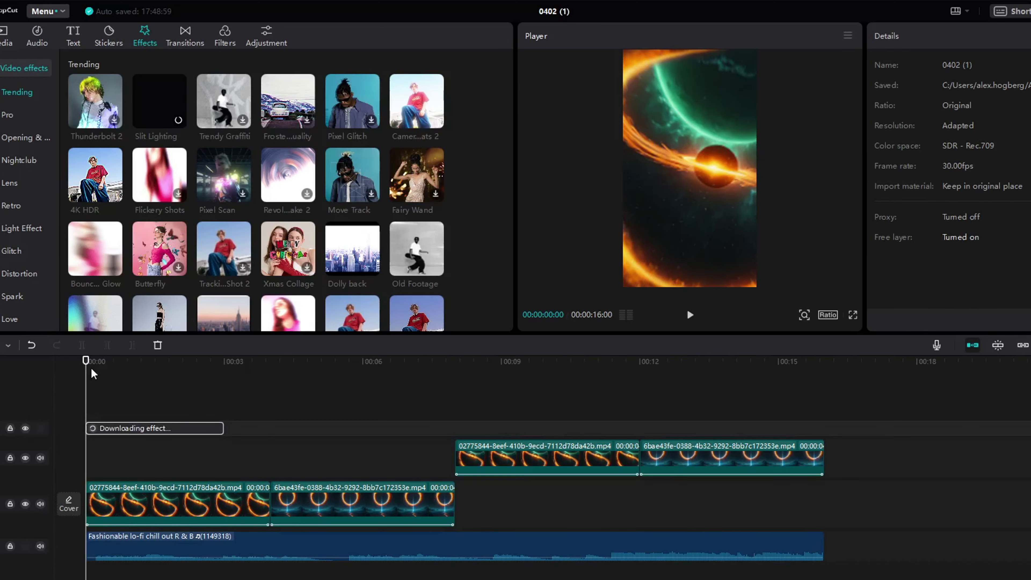
pyautogui.moveTo(86, 360); pyautogui.dragTo(99, 361)
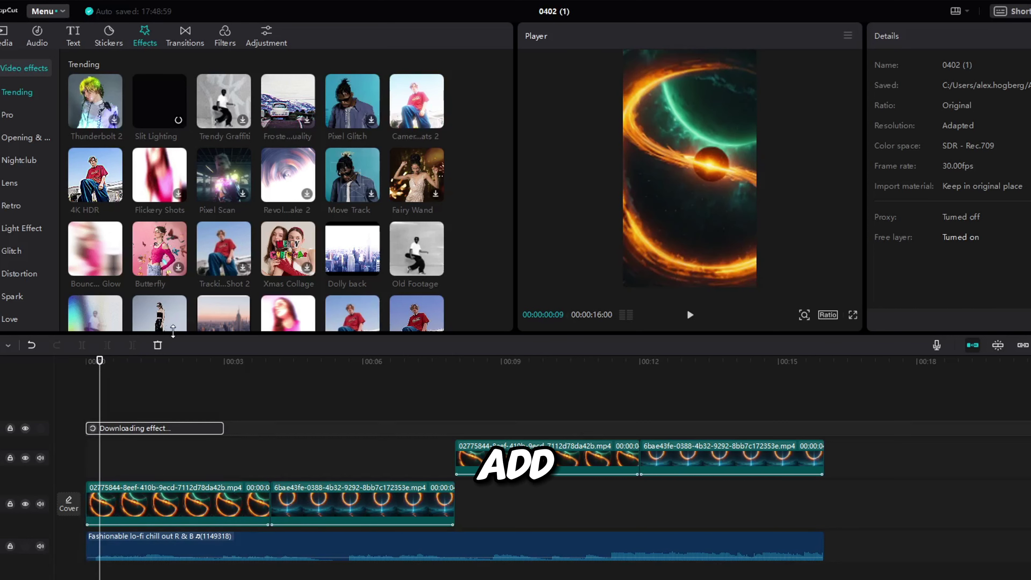
# - Place the Dolly back effect from about 00:08 to 00:12 and preview it
pyautogui.moveTo(353, 248); pyautogui.dragTo(457, 408)
pyautogui.click(454, 360)
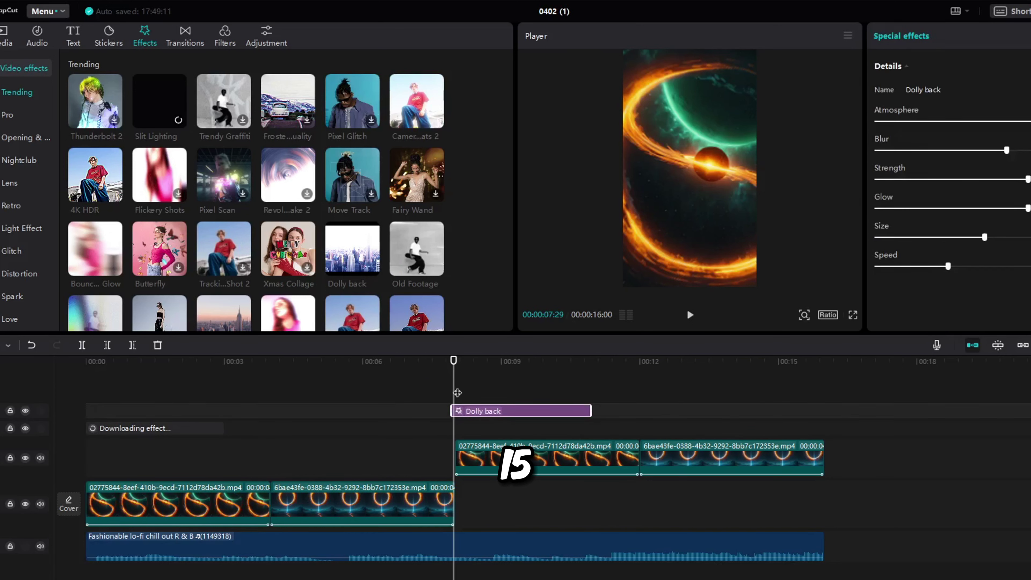
pyautogui.click(458, 393)
pyautogui.click(477, 412)
pyautogui.moveTo(454, 360); pyautogui.dragTo(470, 363)
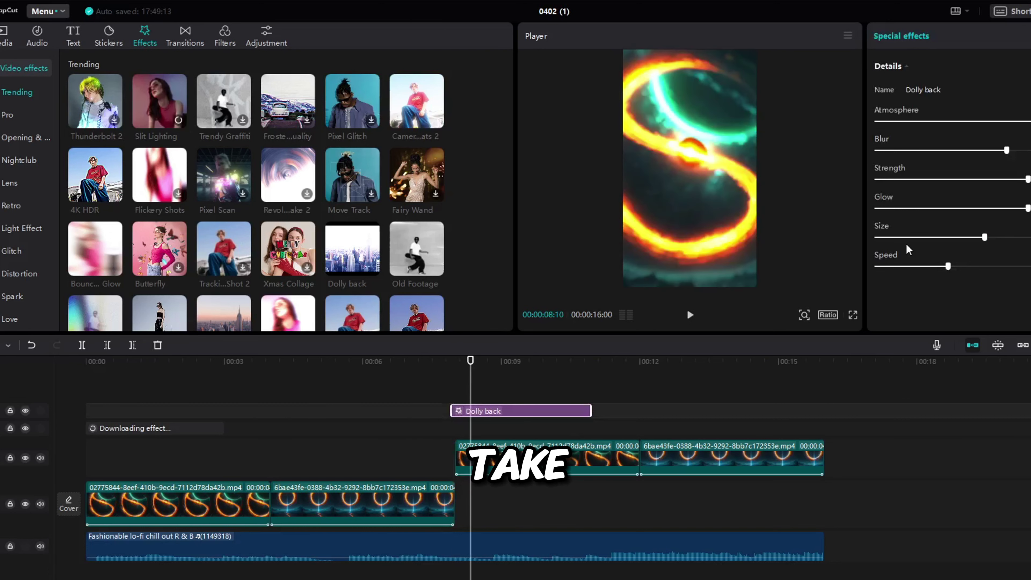